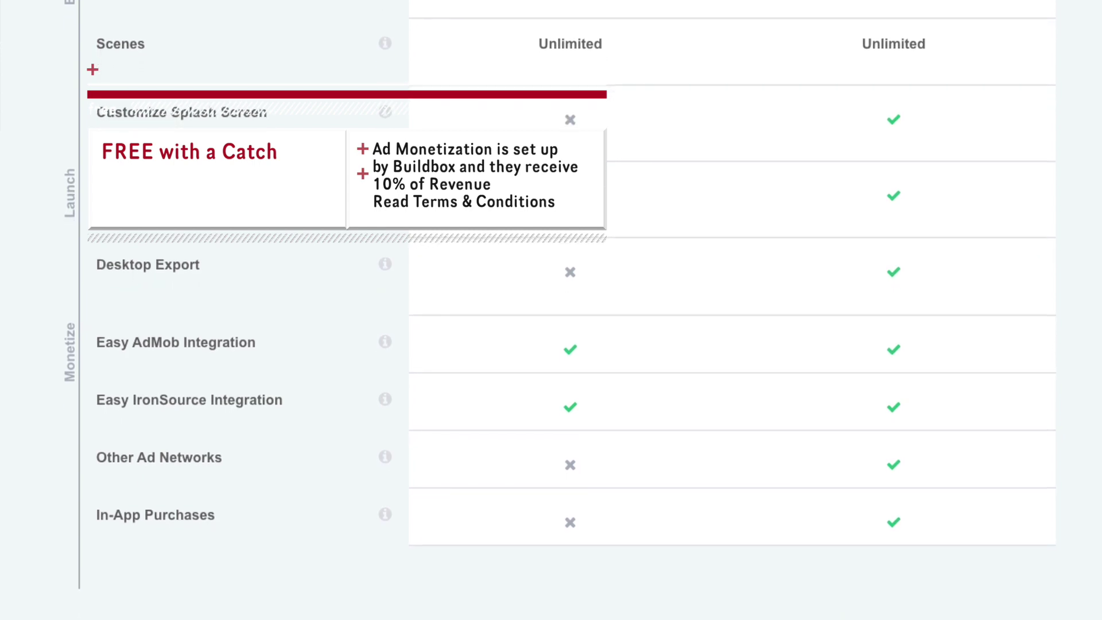
scroll(900, 369, down, 2)
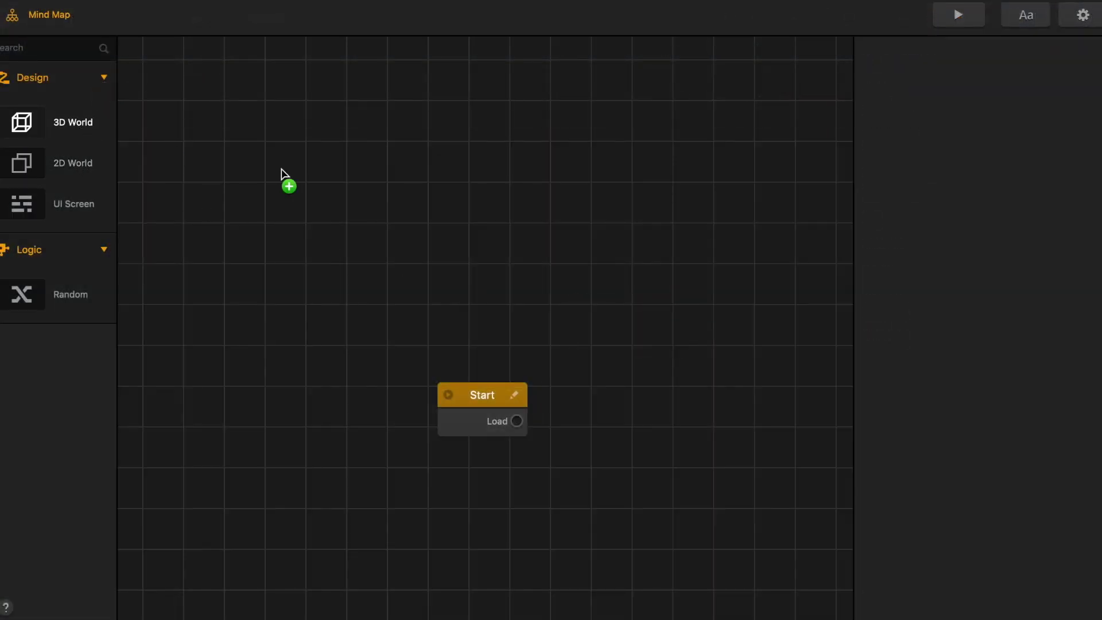
Step: Add a 3D World node linked from Start's Load output and give it more scenes
drag(591, 353, 623, 371)
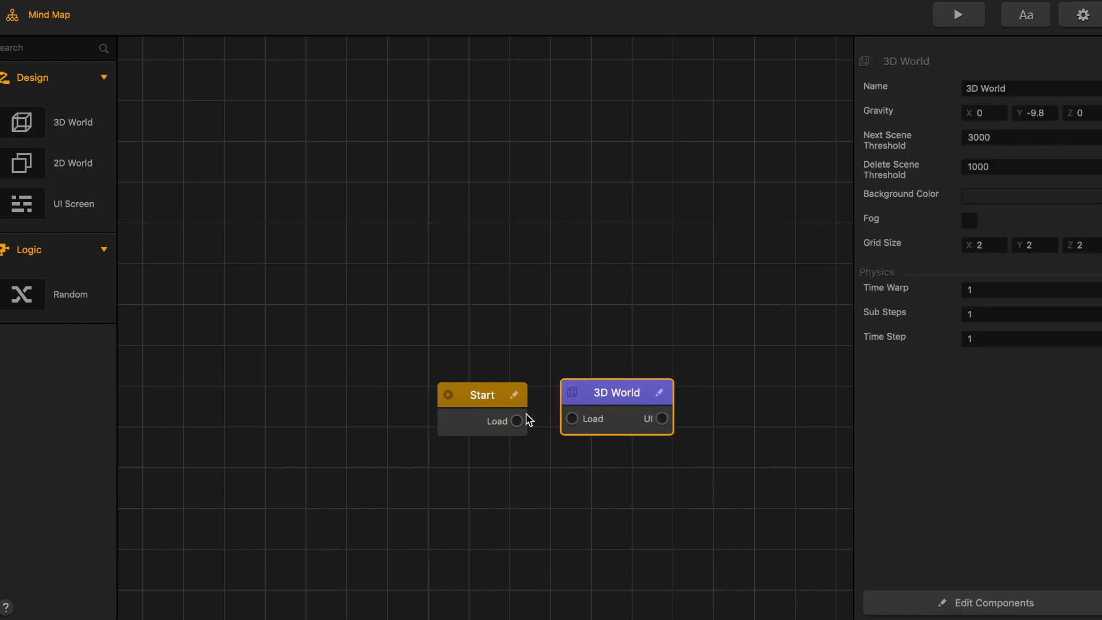
drag(522, 415, 539, 420)
double_click(607, 398)
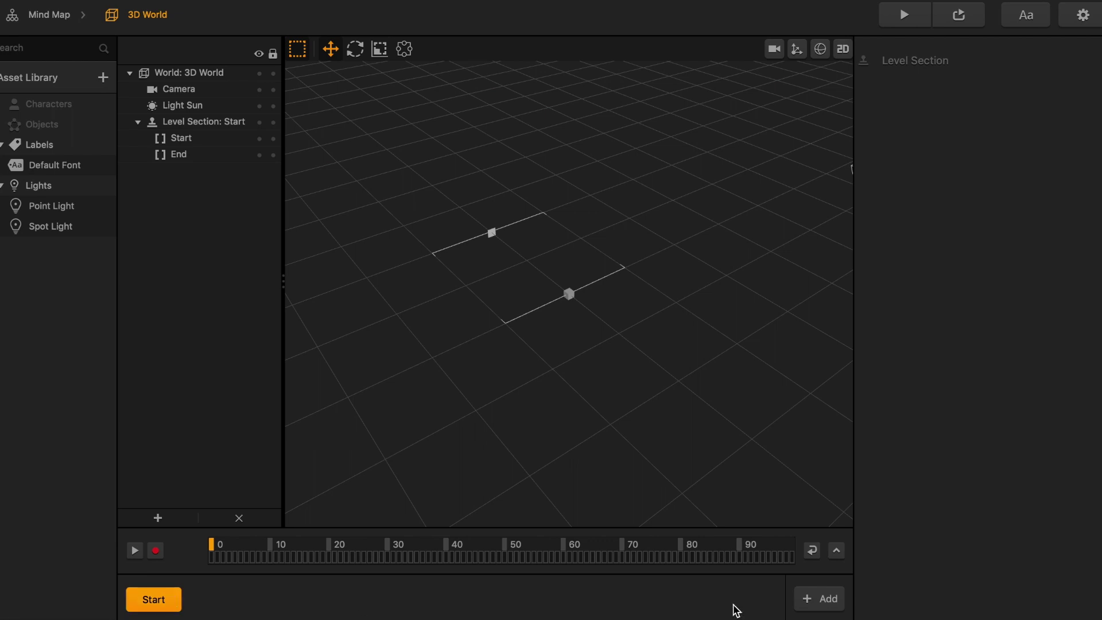
click(828, 599)
click(828, 598)
click(828, 598)
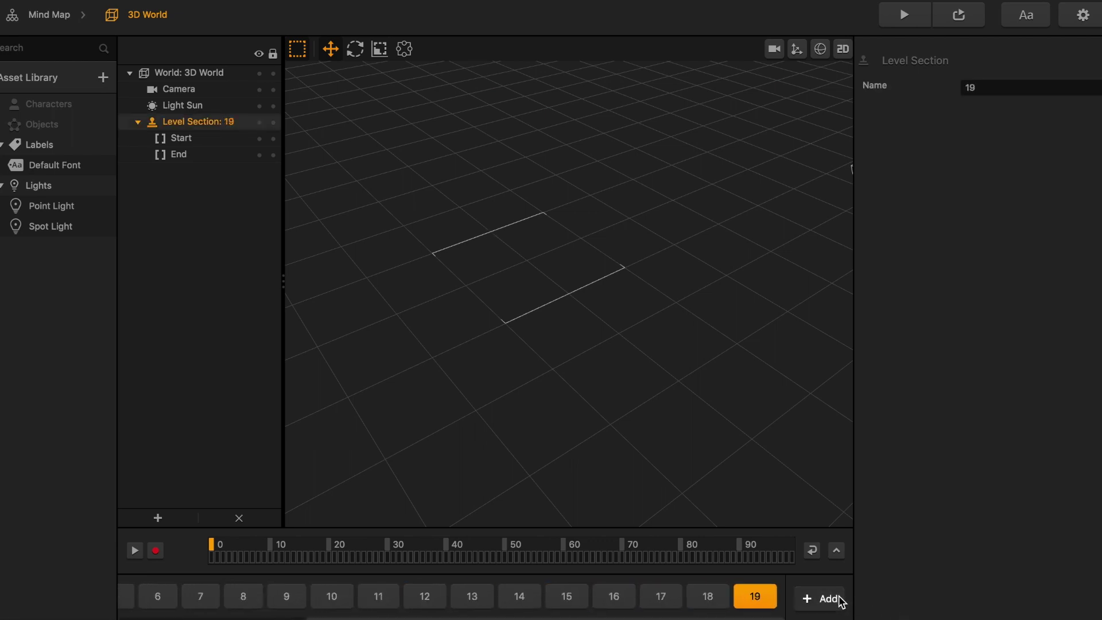
click(66, 20)
Step: Duplicate the 3D World node repeatedly to fill the mind map with many worlds
click(654, 393)
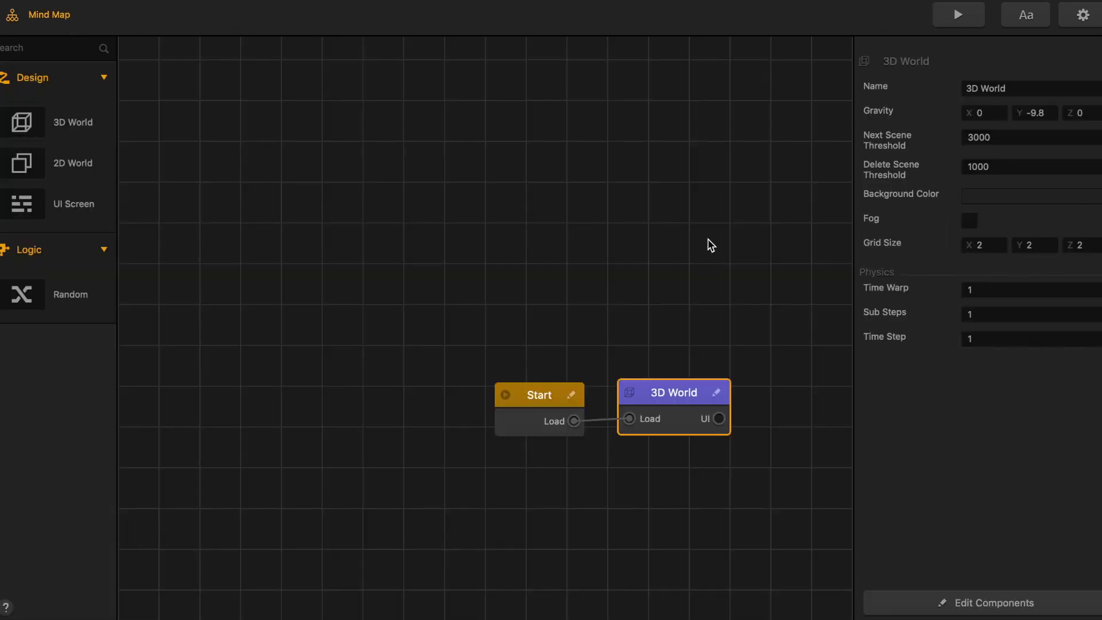
scroll(712, 260, down, 1)
key(ctrl+d)
scroll(807, 394, down, 1)
scroll(806, 395, down, 2)
click(796, 315)
mouse_move(761, 316)
mouse_down()
mouse_move(593, 247)
mouse_move(509, 246)
mouse_up()
click(537, 331)
key(ctrl+d)
key(ctrl+d)
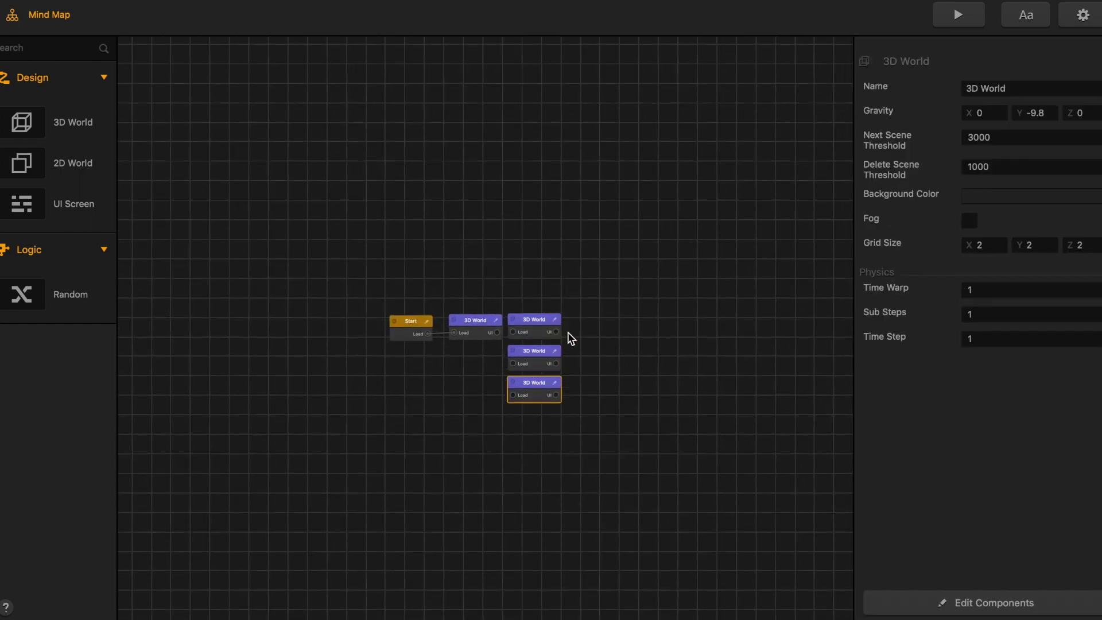
key(ctrl+d)
key(ctrl+d)
key(ctrl+d)
key(ctrl+d)
key(ctrl+d)
key(ctrl+d)
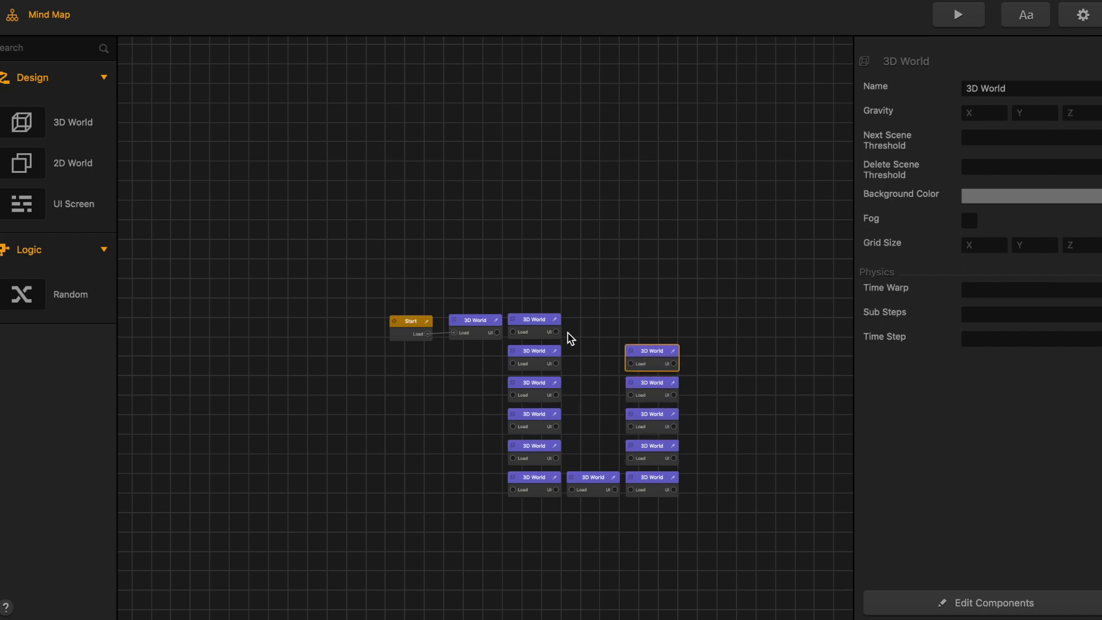
key(ctrl+d)
key(ctrl+d)
key(ctrl+d)
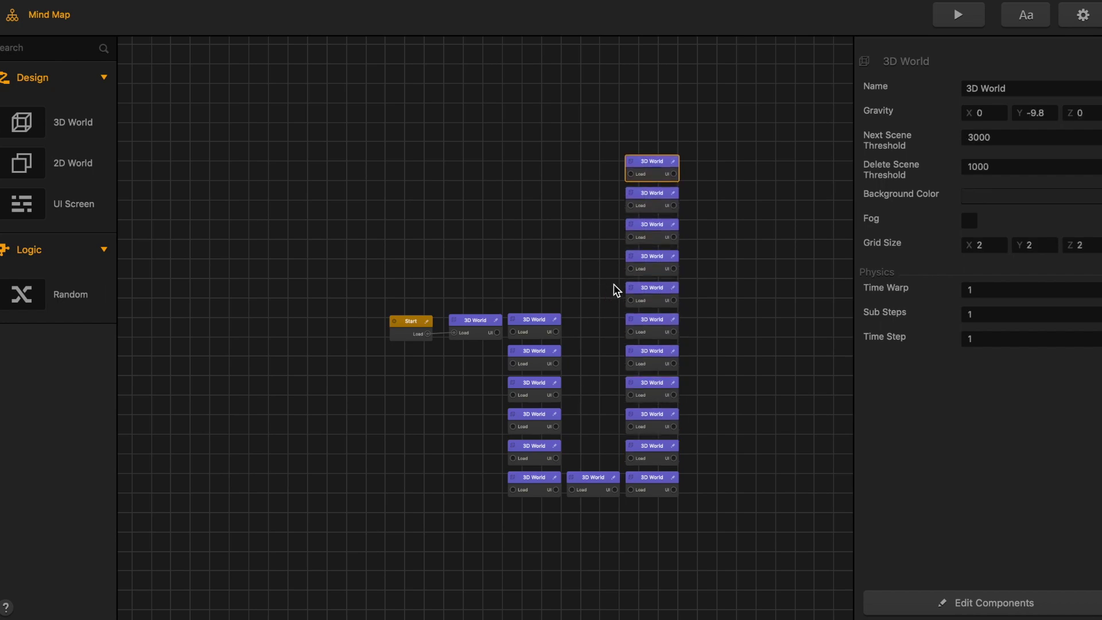
key(ctrl+d)
key(ctrl+d)
key(ctrl+d)
click(657, 270)
key(ctrl+d)
key(ctrl+d)
key(ctrl+d)
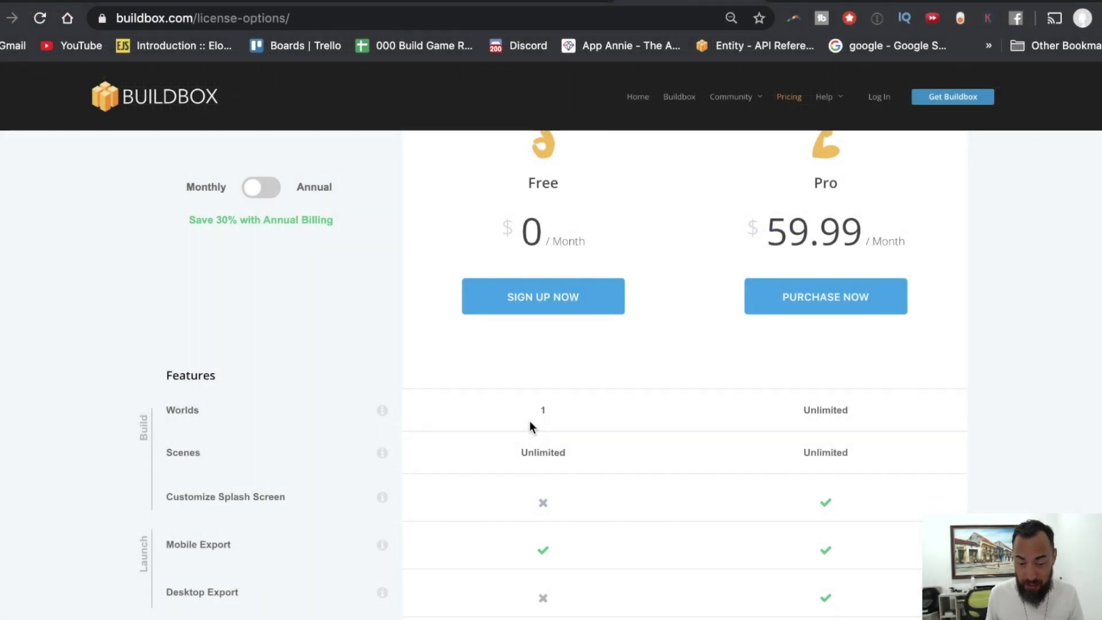
scroll(530, 426, down, 2)
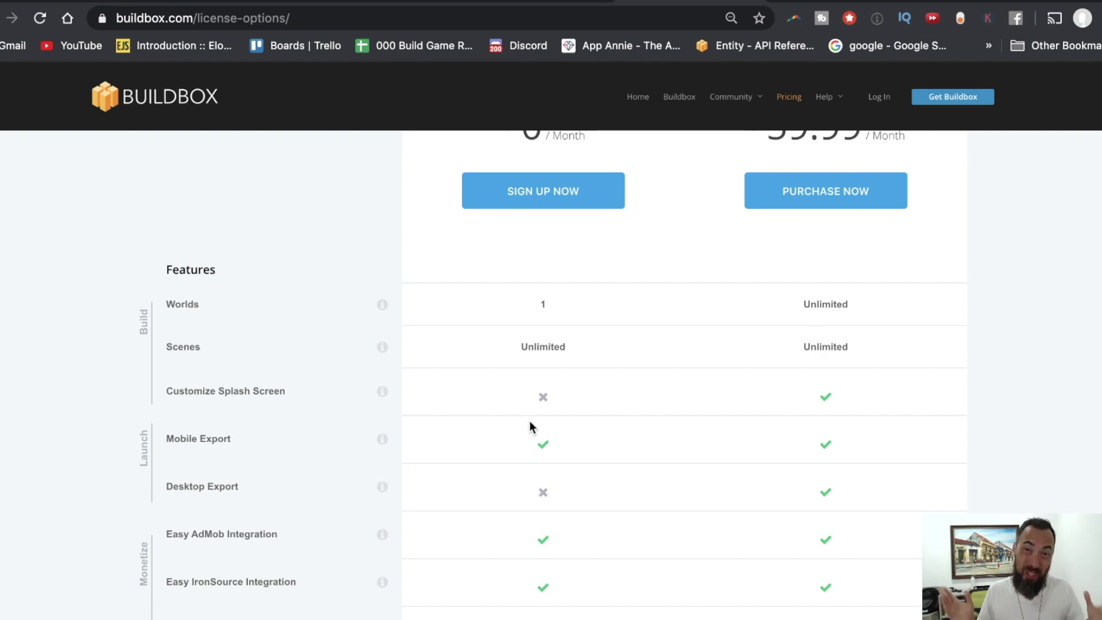
scroll(530, 421, down, 2)
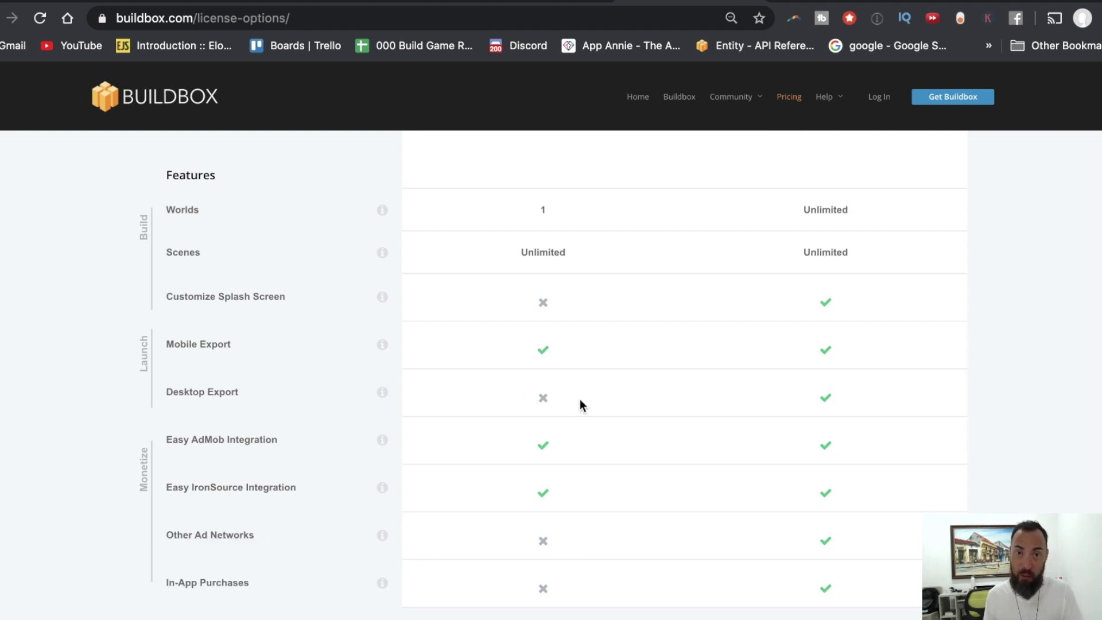
scroll(578, 406, down, 2)
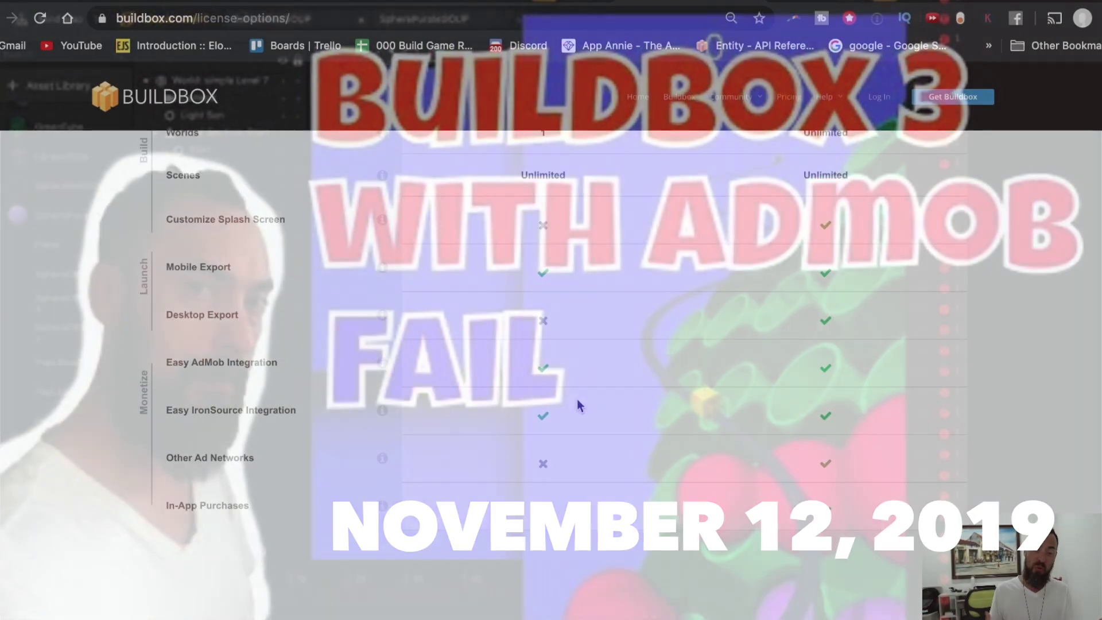
scroll(577, 398, up, 1)
scroll(573, 406, down, 1)
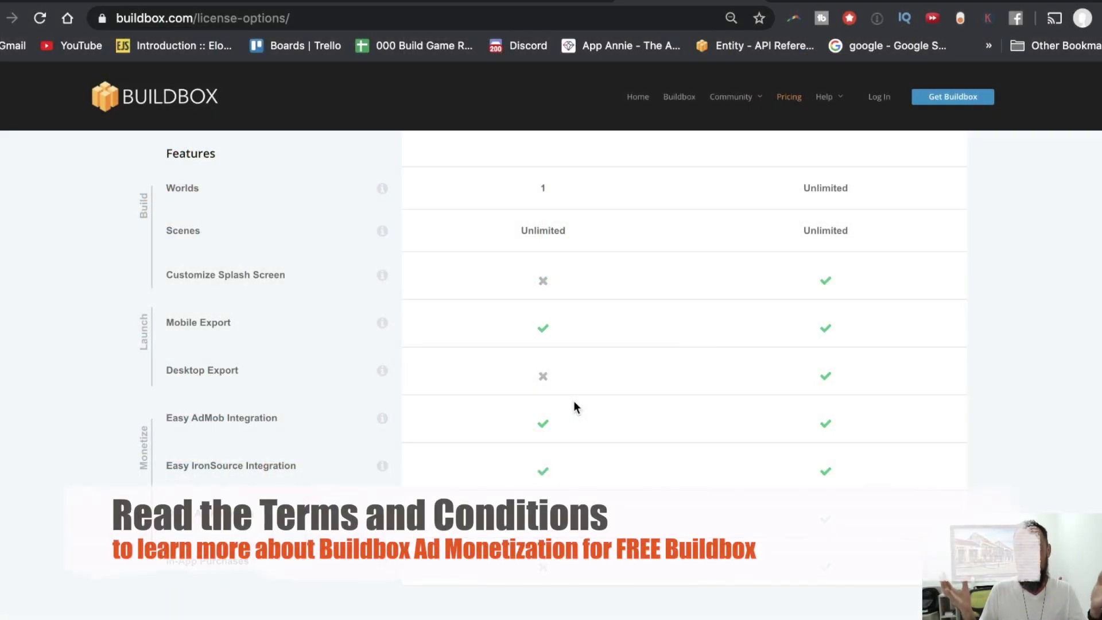
scroll(573, 401, up, 2)
scroll(584, 402, down, 2)
scroll(582, 409, up, 1)
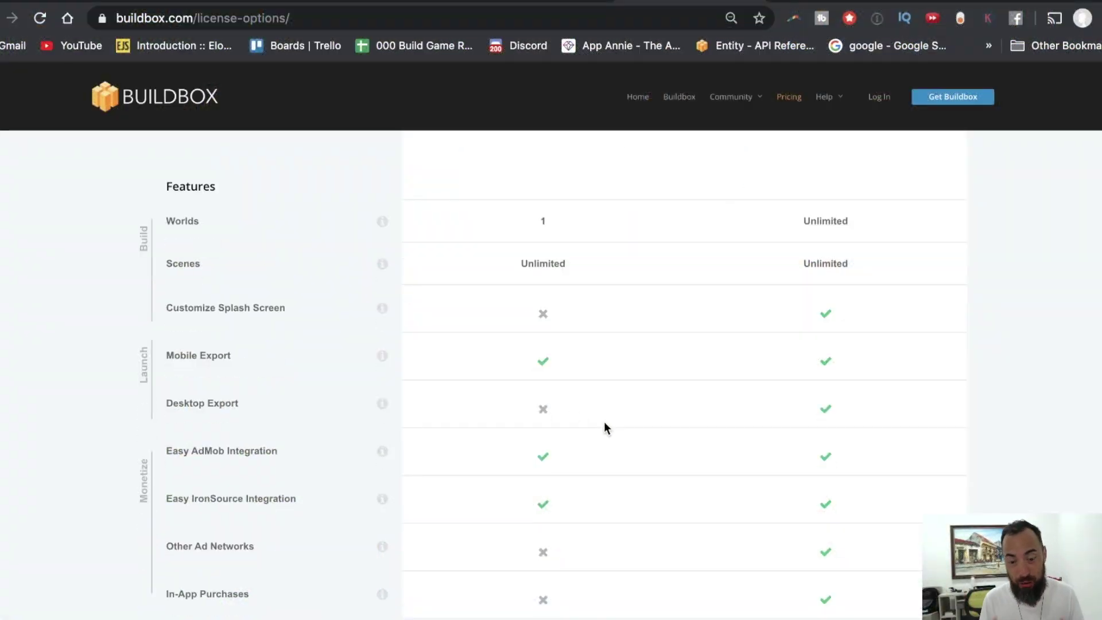
scroll(603, 422, up, 3)
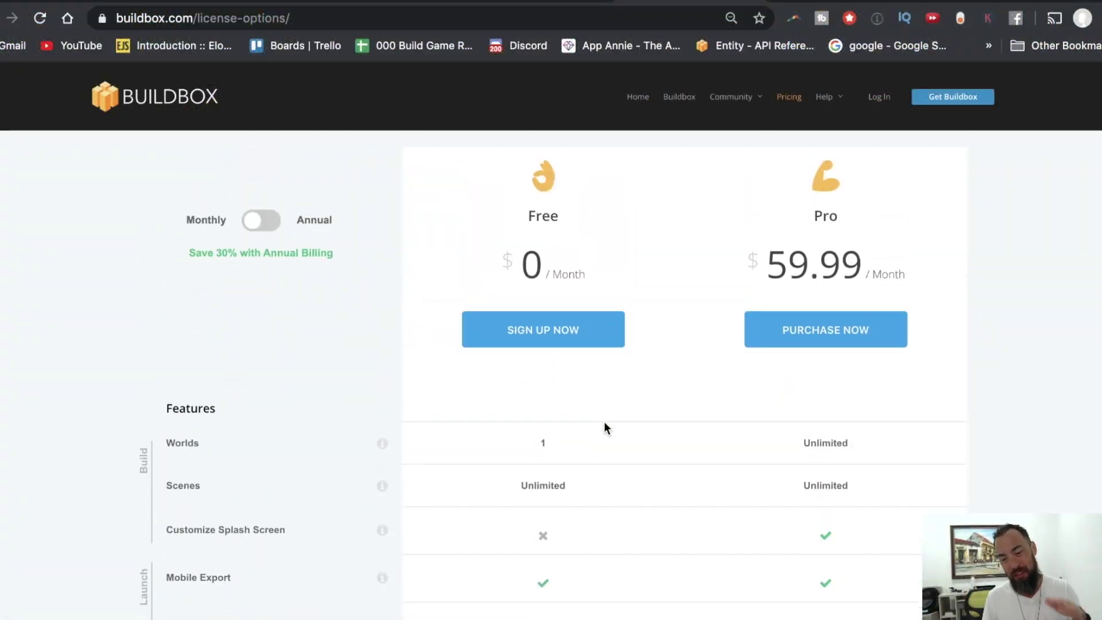
scroll(604, 422, down, 3)
scroll(603, 427, up, 1)
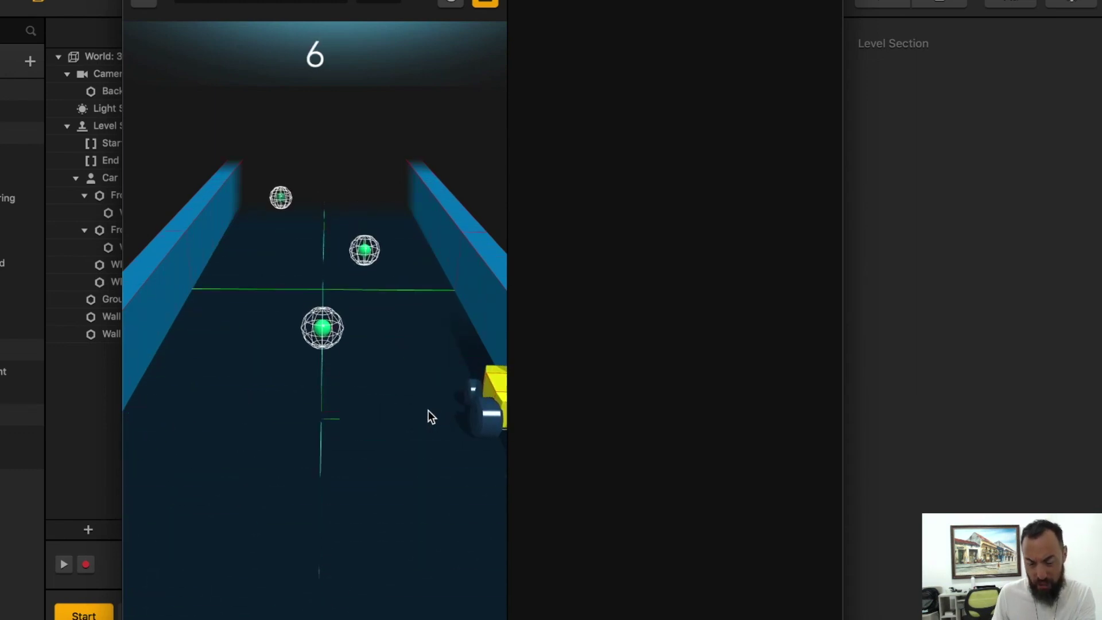
Step: Steer the car to the left of the track, then stop the game preview
drag(428, 411, 256, 408)
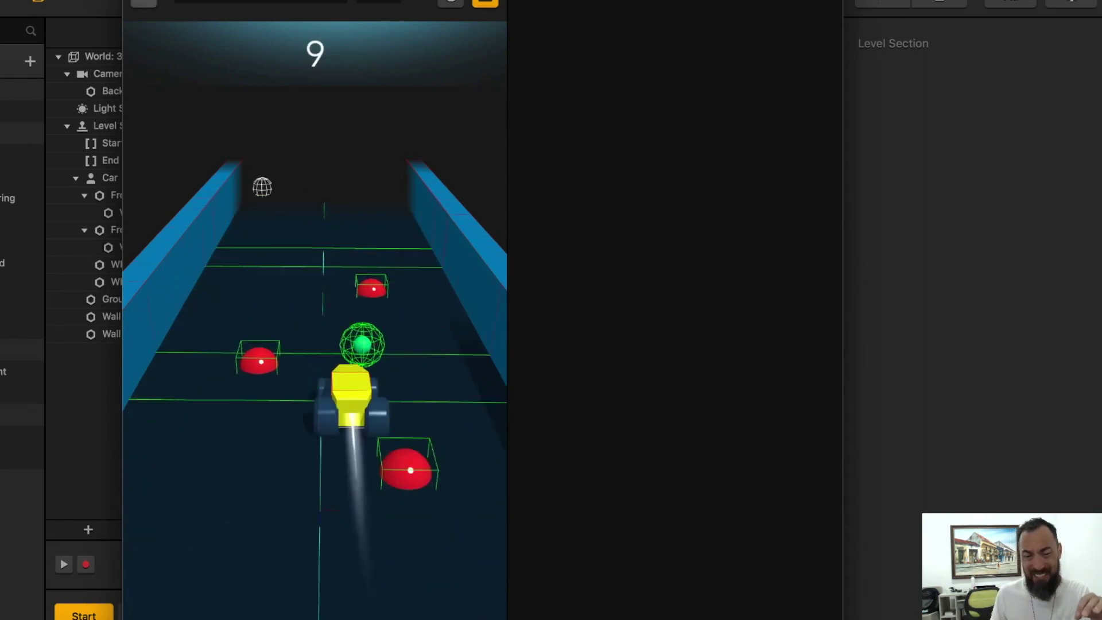
key(Escape)
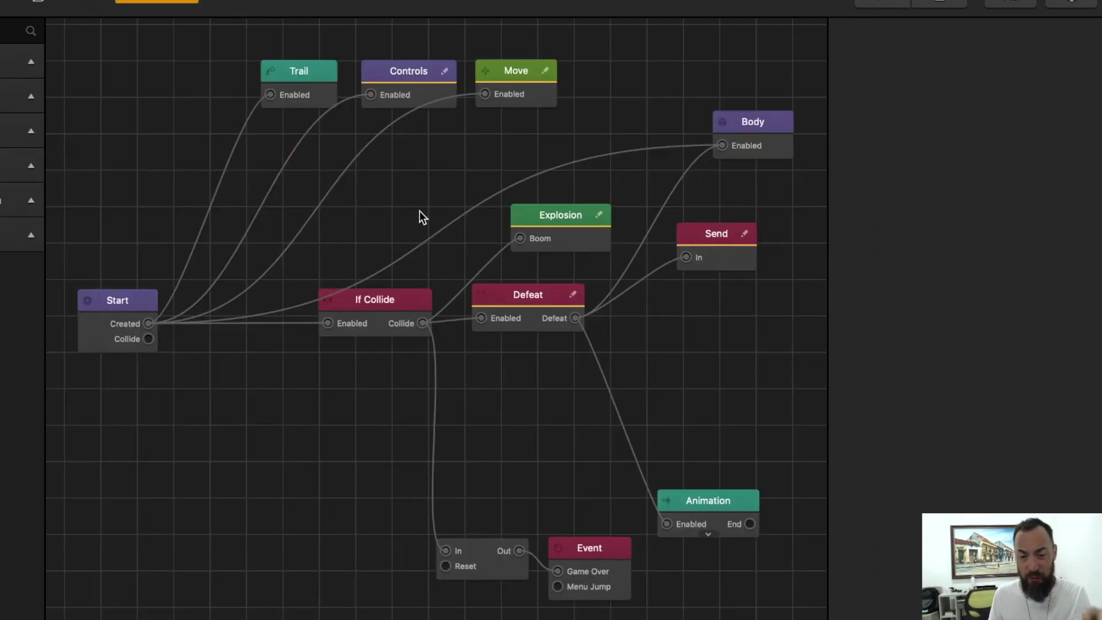
scroll(421, 213, down, 2)
scroll(422, 212, down, 1)
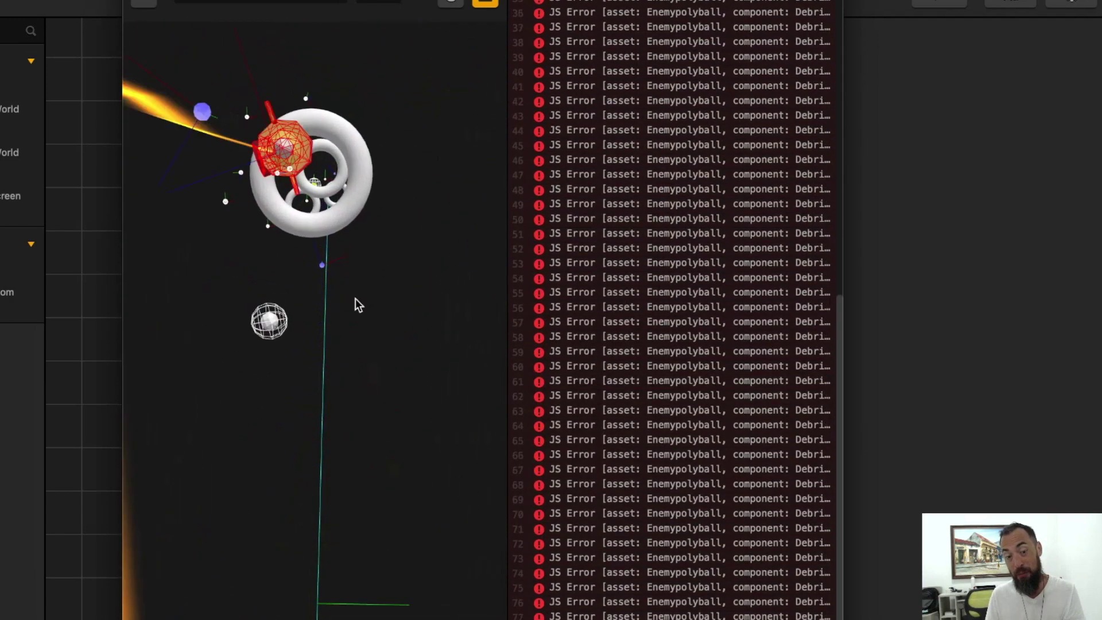
Step: Close the game preview, return to the Buildbox window, and open the 3D World scene
click(164, 10)
key(ctrl+Up)
click(484, 486)
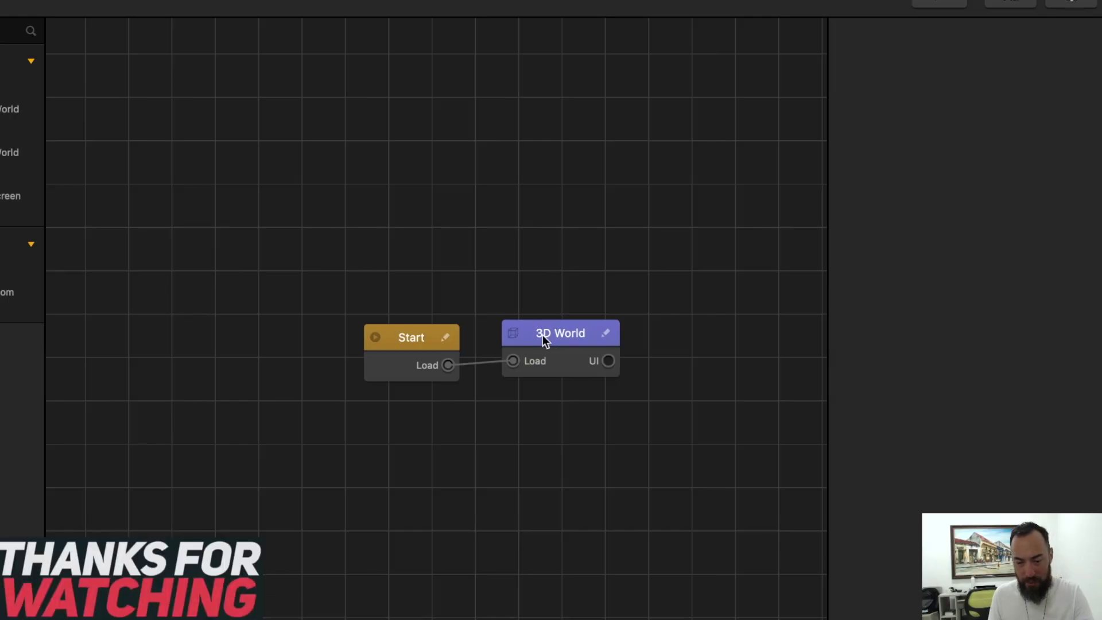
double_click(542, 341)
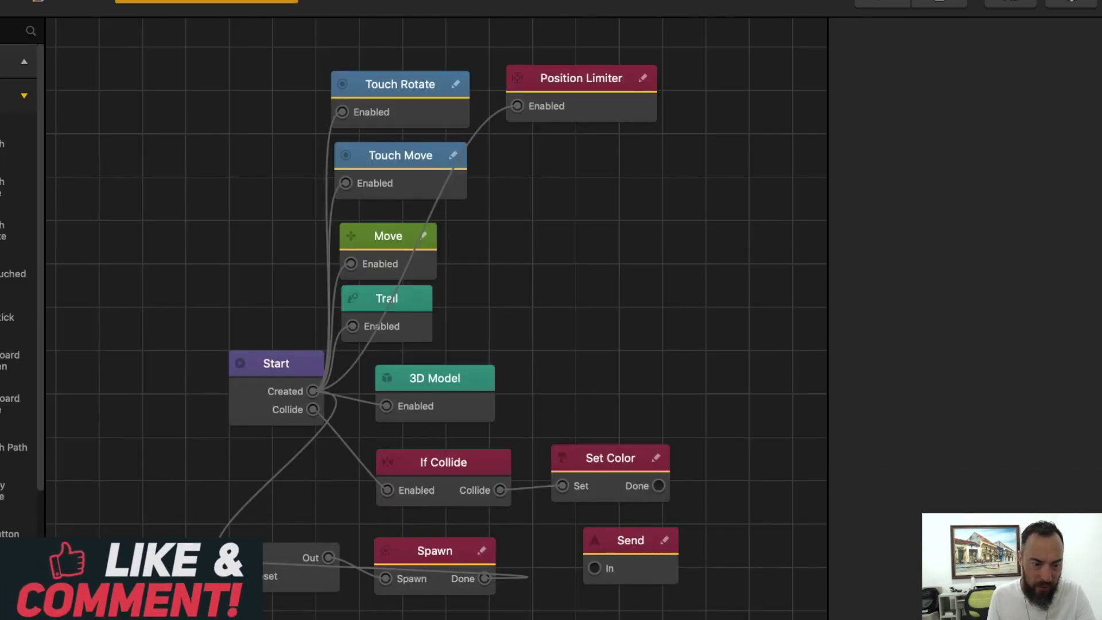
scroll(257, 256, down, 3)
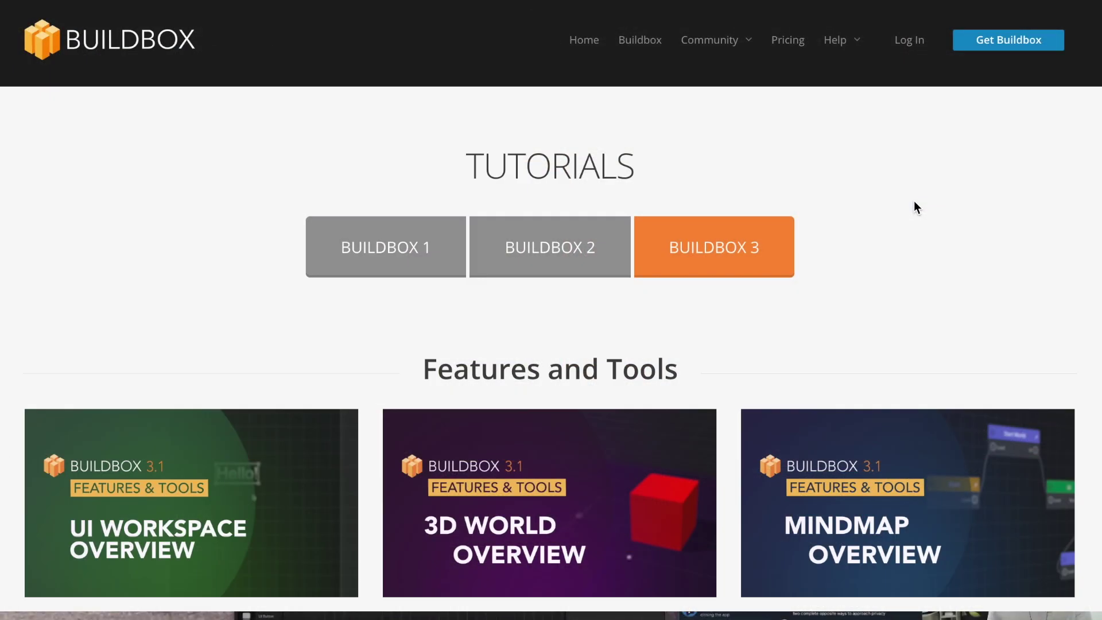
scroll(913, 207, down, 2)
scroll(913, 208, down, 2)
scroll(913, 201, down, 2)
scroll(913, 201, down, 2)
scroll(913, 200, down, 4)
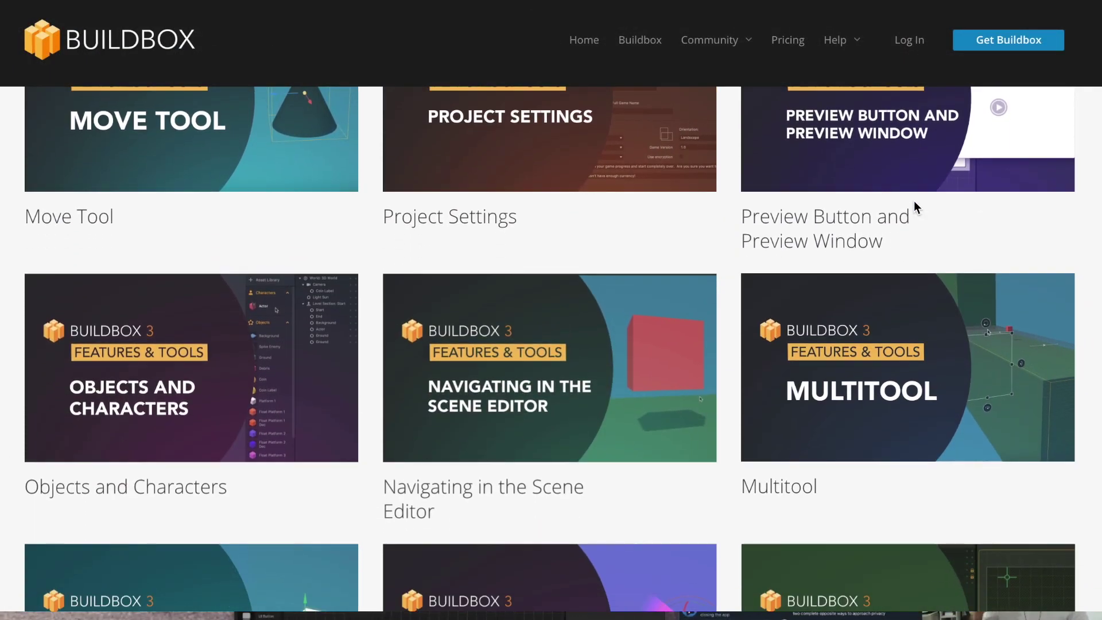
scroll(914, 200, down, 4)
scroll(913, 201, down, 3)
scroll(913, 202, down, 3)
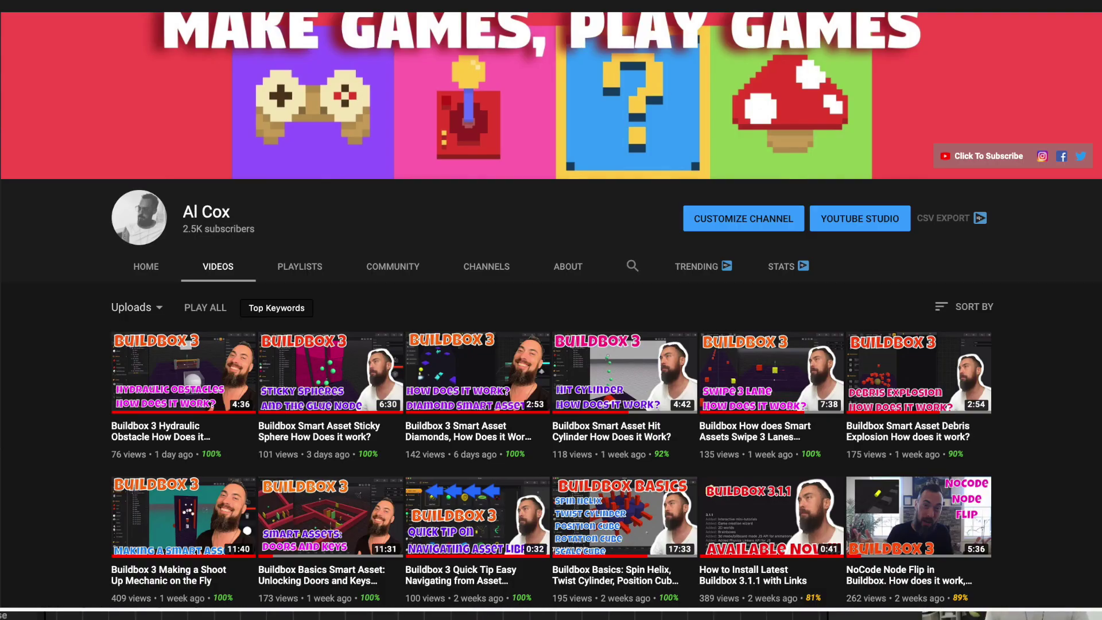
scroll(1032, 306, down, 1)
scroll(1033, 307, down, 2)
scroll(1033, 306, down, 2)
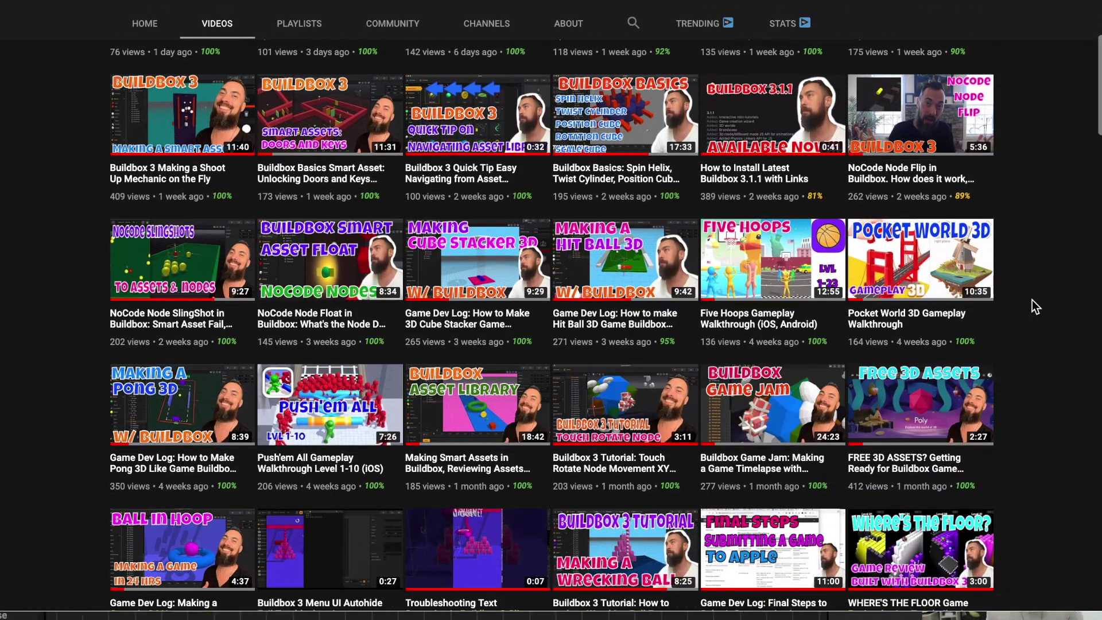
scroll(1032, 300, down, 2)
scroll(1033, 299, down, 3)
scroll(1031, 299, down, 2)
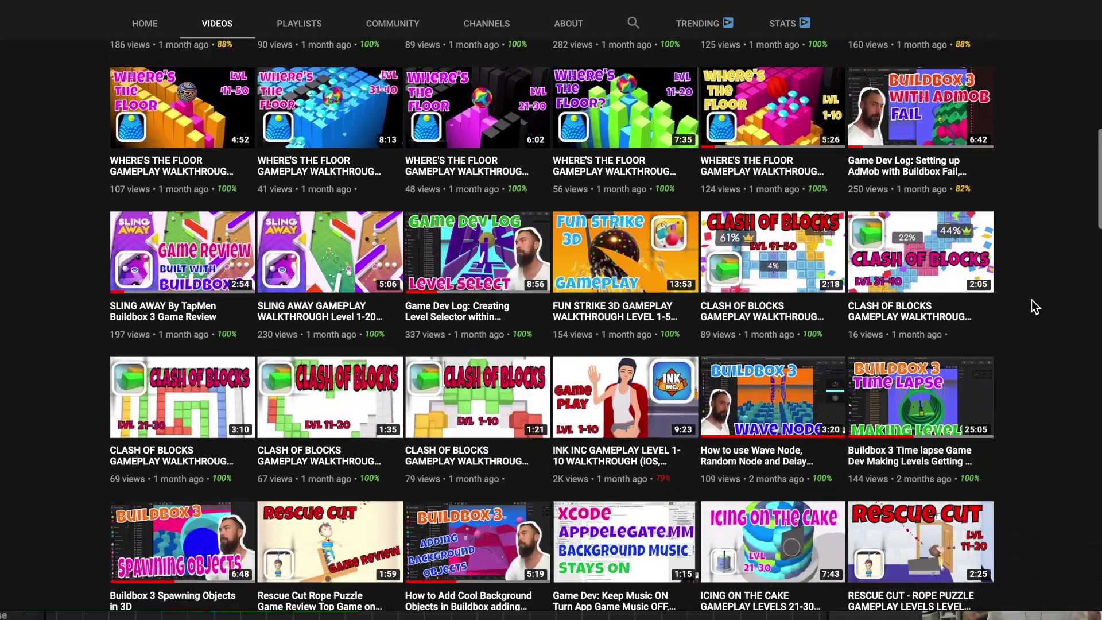
scroll(1031, 301, down, 1)
scroll(1027, 299, down, 1)
scroll(1026, 300, down, 3)
scroll(1026, 300, down, 2)
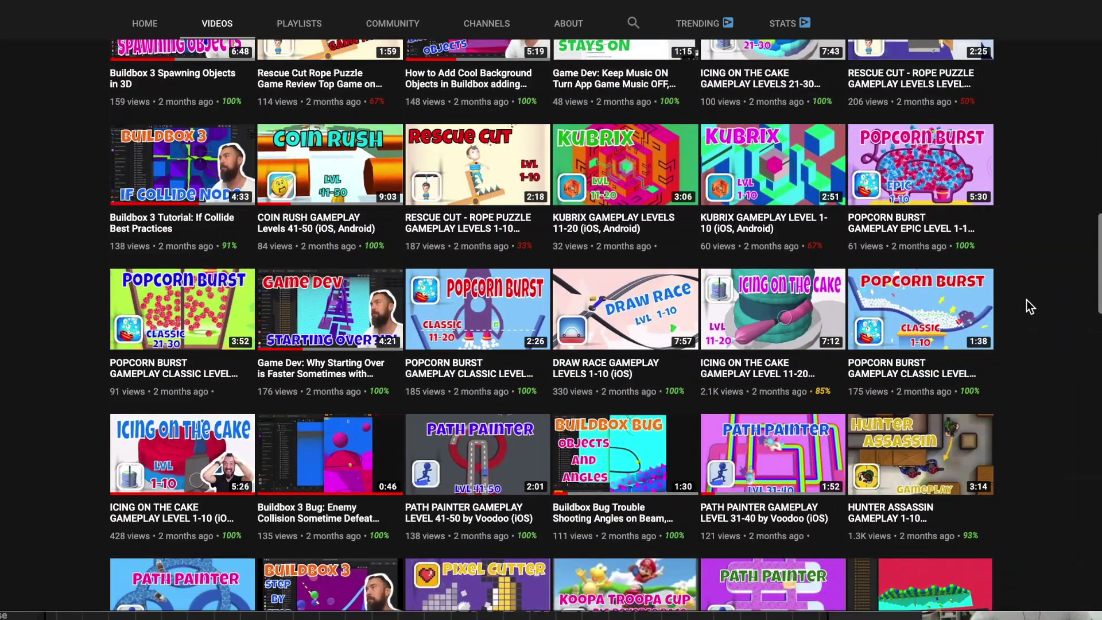
scroll(1029, 305, down, 2)
scroll(1029, 306, down, 5)
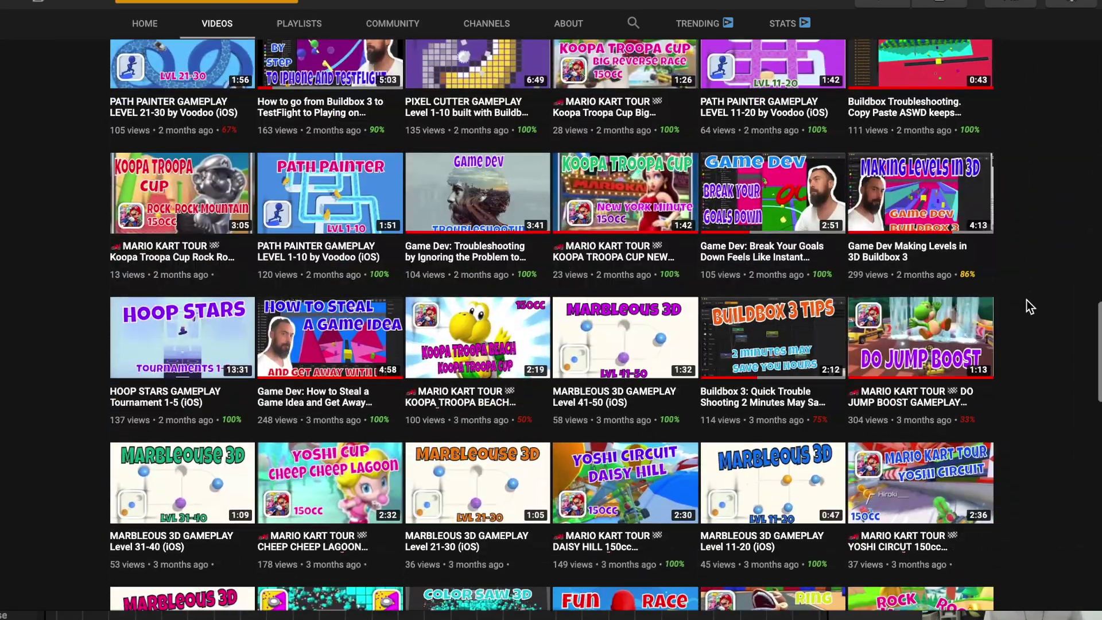
scroll(1026, 301, down, 1)
scroll(1026, 300, down, 5)
scroll(1026, 301, down, 2)
scroll(1026, 305, down, 5)
scroll(1026, 306, down, 3)
scroll(1027, 305, down, 1)
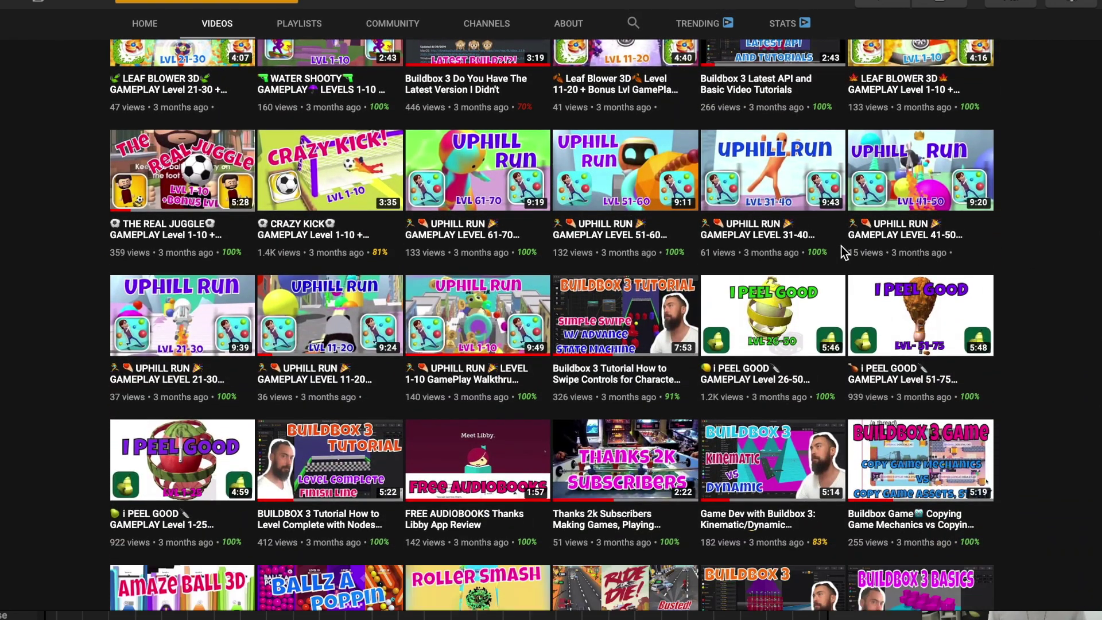